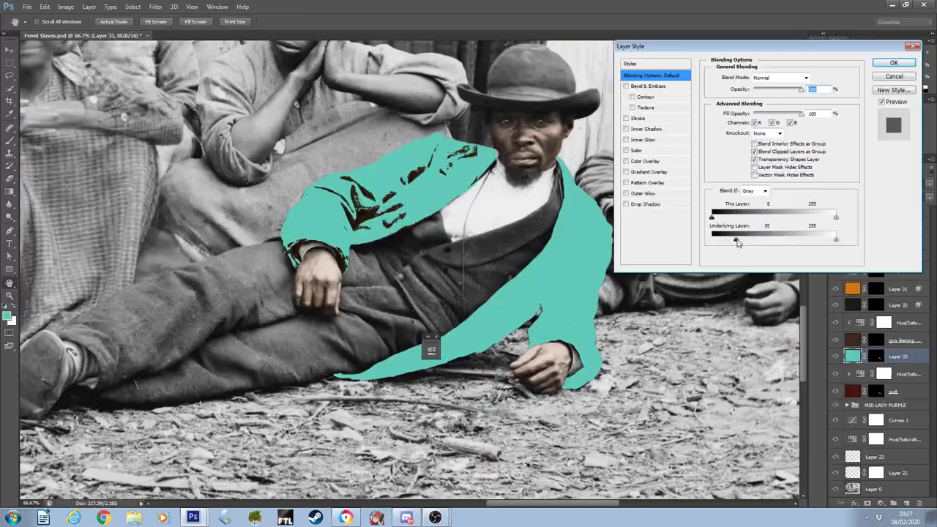
Limit the teal coat colour to brighter underlying tones with Blend If, then clone wood over a nail mark.
{"action": "left_click_drag", "start_coordinate": [748, 240], "coordinate": [763, 240]}
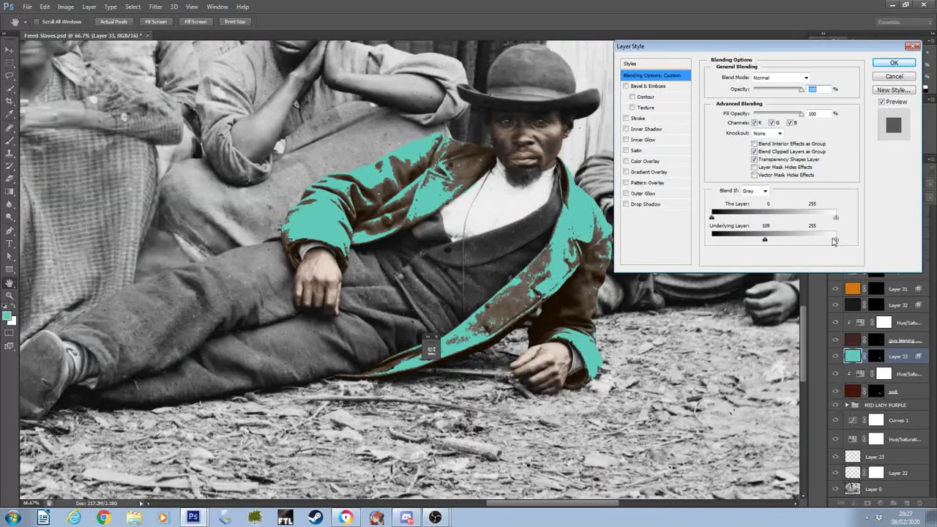
{"action": "left_click_drag", "start_coordinate": [835, 239], "coordinate": [821, 239]}
{"action": "left_click_drag", "start_coordinate": [821, 239], "coordinate": [798, 239]}
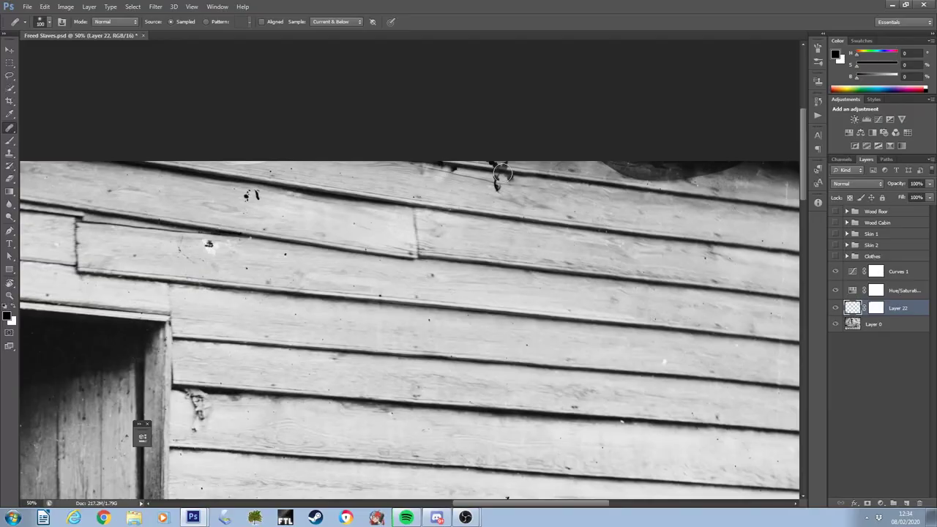
{"action": "mouse_move", "coordinate": [499, 173]}
{"action": "left_mouse_down"}
{"action": "mouse_move", "coordinate": [512, 179]}
{"action": "mouse_move", "coordinate": [493, 187]}
{"action": "left_mouse_up"}
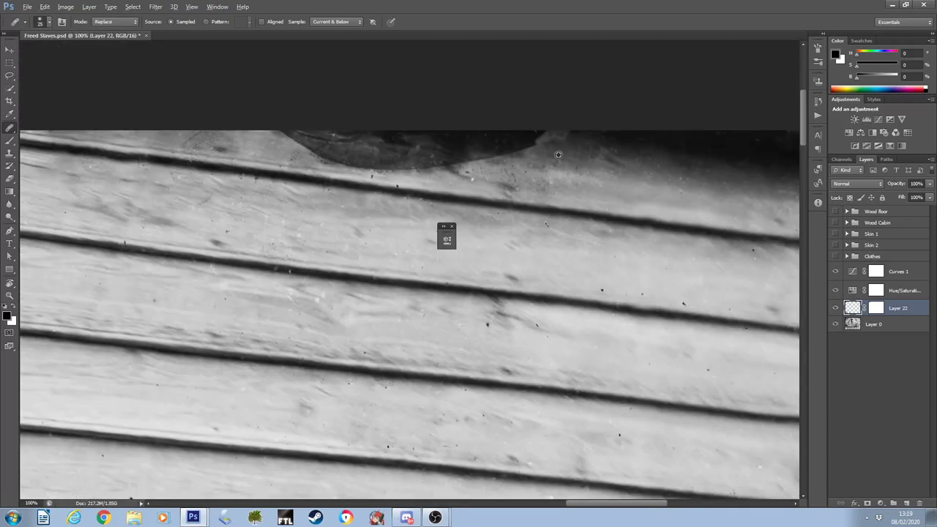
In Normal mode, clone clean board texture over the dark blobs, top-left corner and specks on the cabin wall.
{"action": "left_click", "coordinate": [557, 154], "text": "alt"}
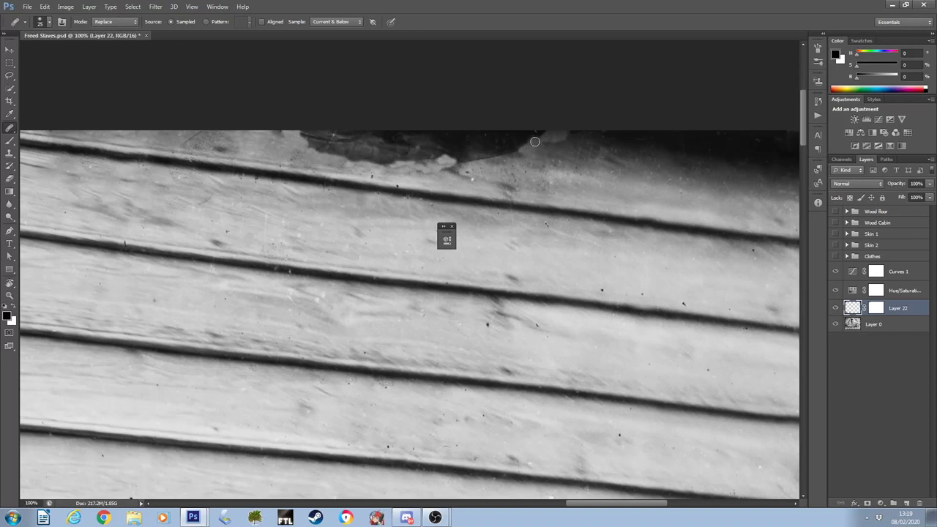
{"action": "mouse_move", "coordinate": [539, 132]}
{"action": "left_mouse_down"}
{"action": "mouse_move", "coordinate": [311, 148]}
{"action": "mouse_move", "coordinate": [300, 137]}
{"action": "mouse_move", "coordinate": [324, 136]}
{"action": "mouse_move", "coordinate": [314, 129]}
{"action": "mouse_move", "coordinate": [463, 137]}
{"action": "left_mouse_up"}
{"action": "key", "text": "shift+alt+n"}
{"action": "left_click_drag", "start_coordinate": [344, 146], "coordinate": [517, 144]}
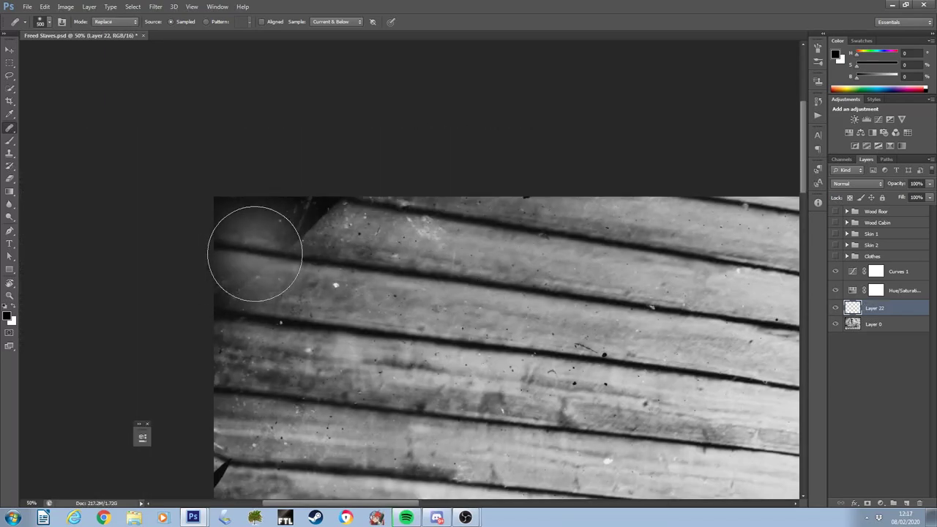
{"action": "left_click", "coordinate": [244, 253]}
{"action": "mouse_move", "coordinate": [245, 253]}
{"action": "left_mouse_down"}
{"action": "mouse_move", "coordinate": [237, 251]}
{"action": "mouse_move", "coordinate": [240, 210]}
{"action": "left_mouse_up"}
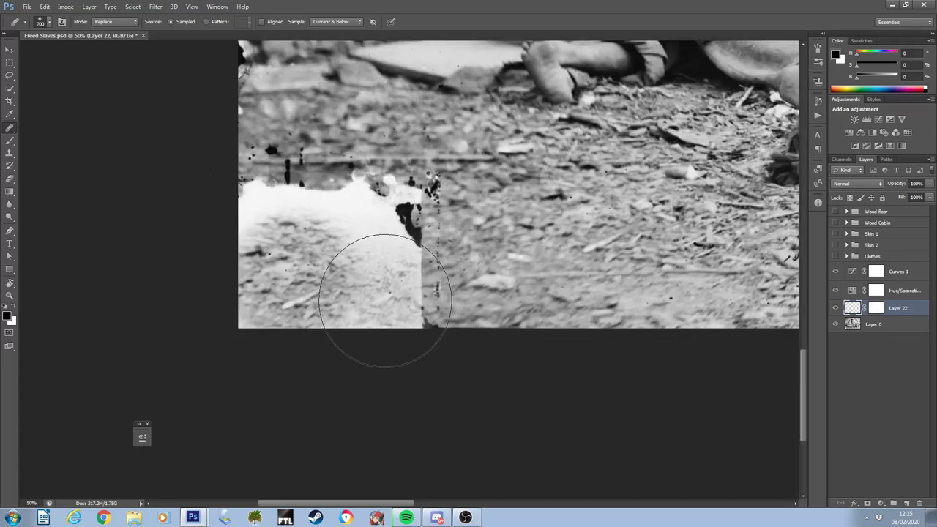
{"action": "mouse_move", "coordinate": [383, 293]}
{"action": "left_mouse_down"}
{"action": "mouse_move", "coordinate": [393, 297]}
{"action": "mouse_move", "coordinate": [368, 320]}
{"action": "left_mouse_up"}
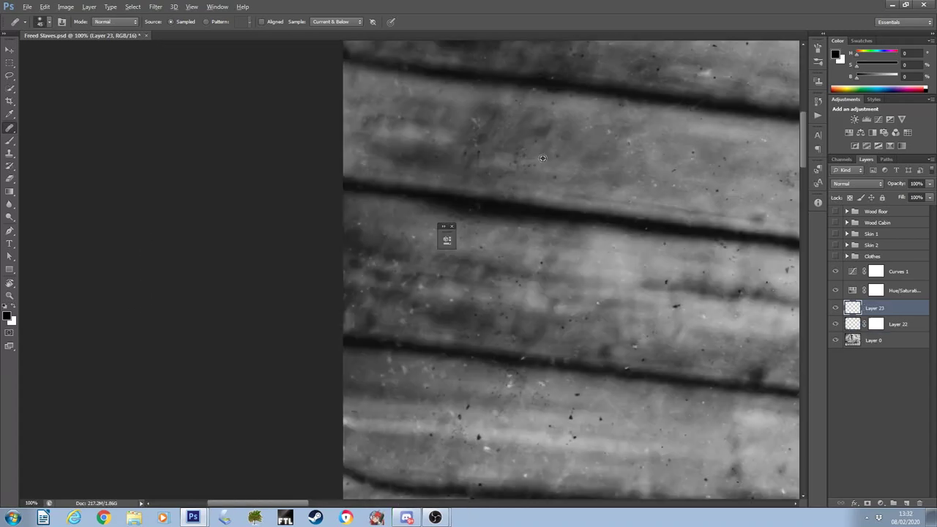
{"action": "left_click", "coordinate": [474, 121]}
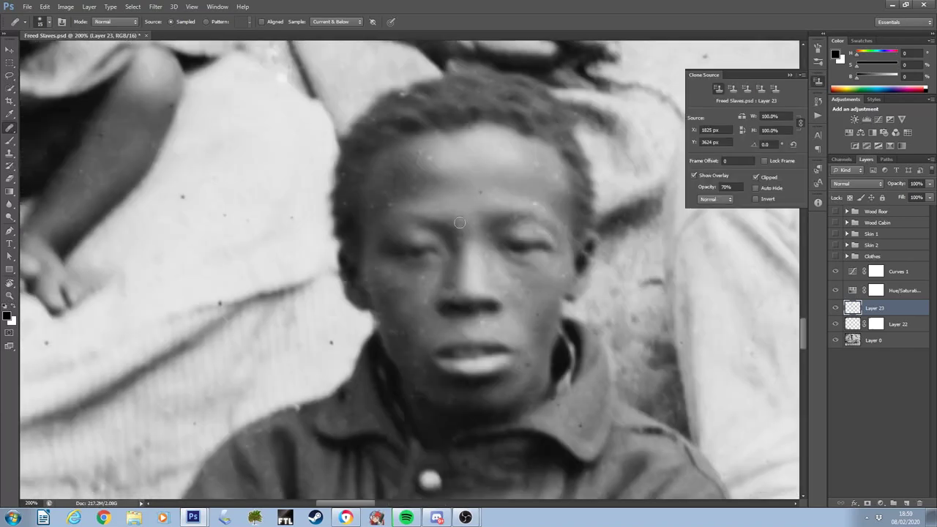
Clone out the blemishes beside the boy's chin and nose and spots on the dress, panning across the children.
{"action": "left_click", "coordinate": [400, 194], "text": "alt"}
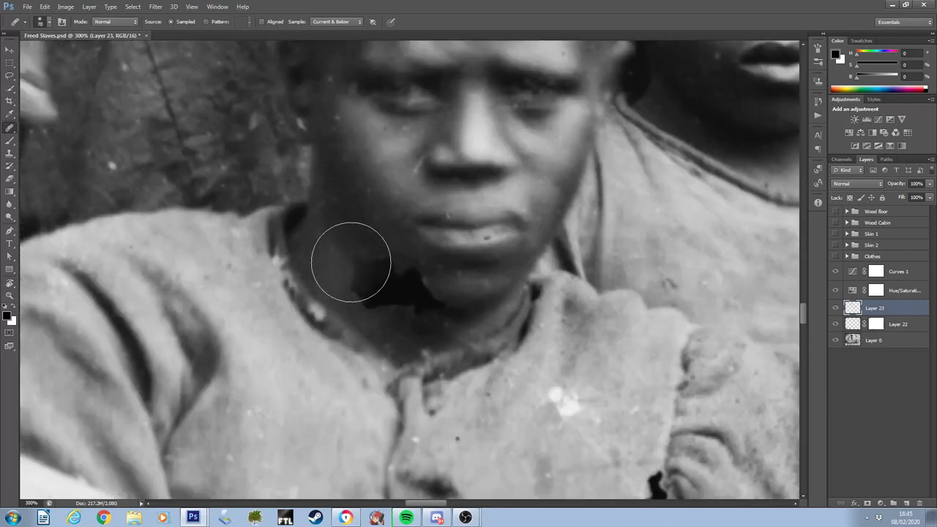
{"action": "mouse_move", "coordinate": [350, 261]}
{"action": "left_mouse_down"}
{"action": "mouse_move", "coordinate": [371, 273]}
{"action": "mouse_move", "coordinate": [366, 249]}
{"action": "left_mouse_up"}
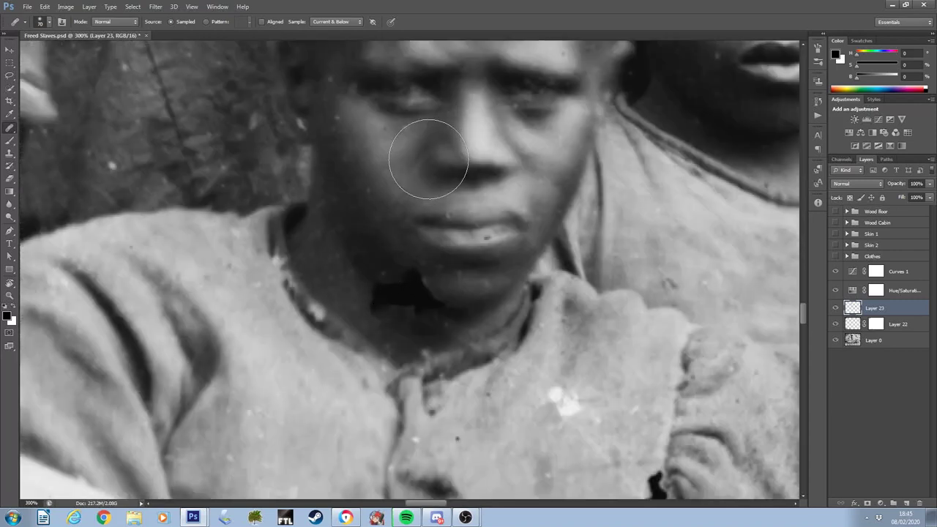
{"action": "left_click", "coordinate": [334, 241], "text": "alt"}
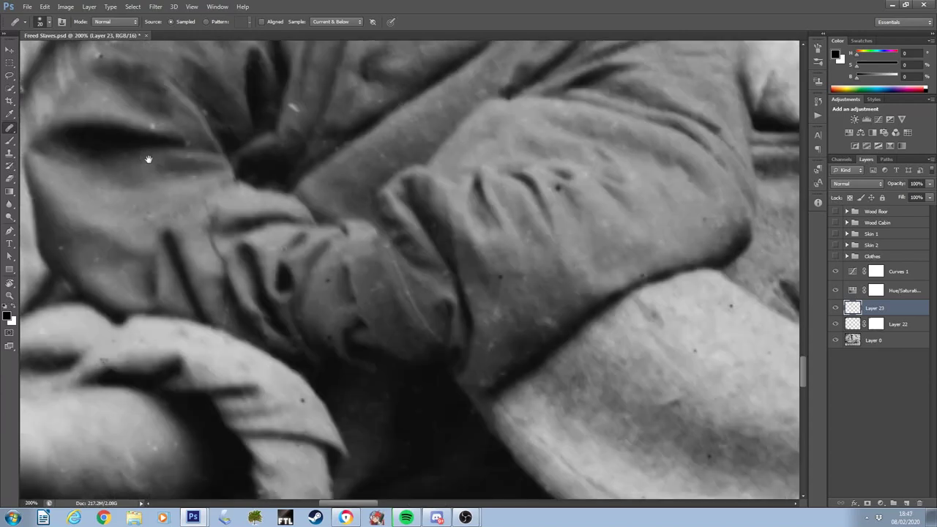
{"action": "left_click_drag", "start_coordinate": [148, 158], "coordinate": [213, 281]}
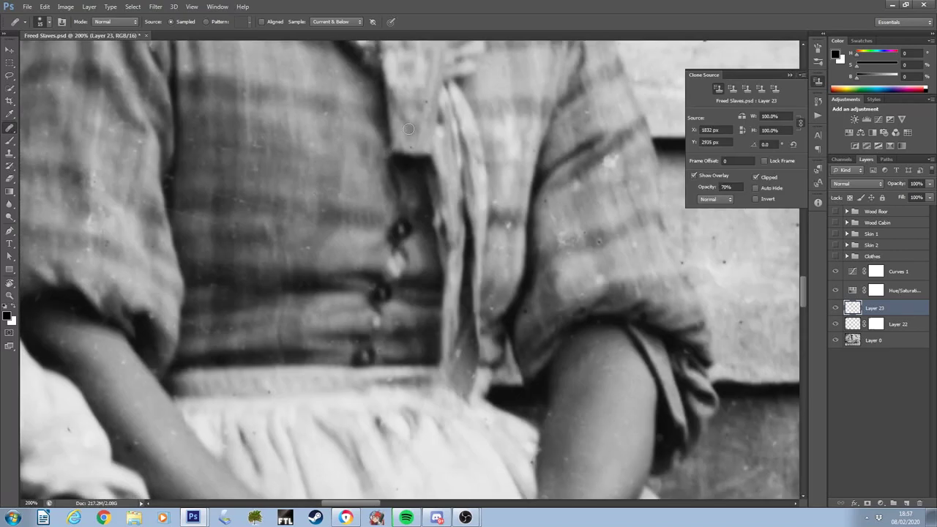
{"action": "left_click", "coordinate": [250, 193], "text": "alt"}
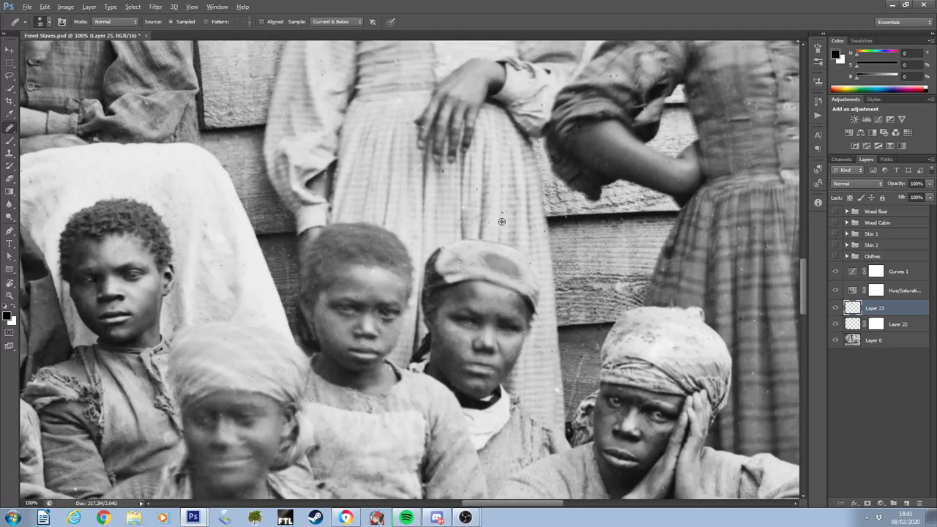
{"action": "left_click_drag", "start_coordinate": [505, 209], "coordinate": [700, 91]}
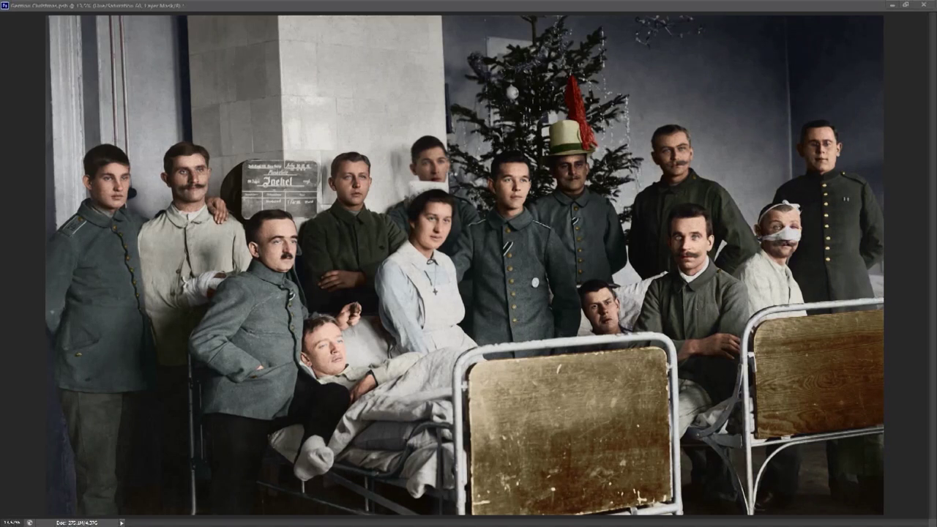
Save the document and brush a first yellowish tint onto the middle woman's dress.
{"action": "key", "text": "ctrl+s"}
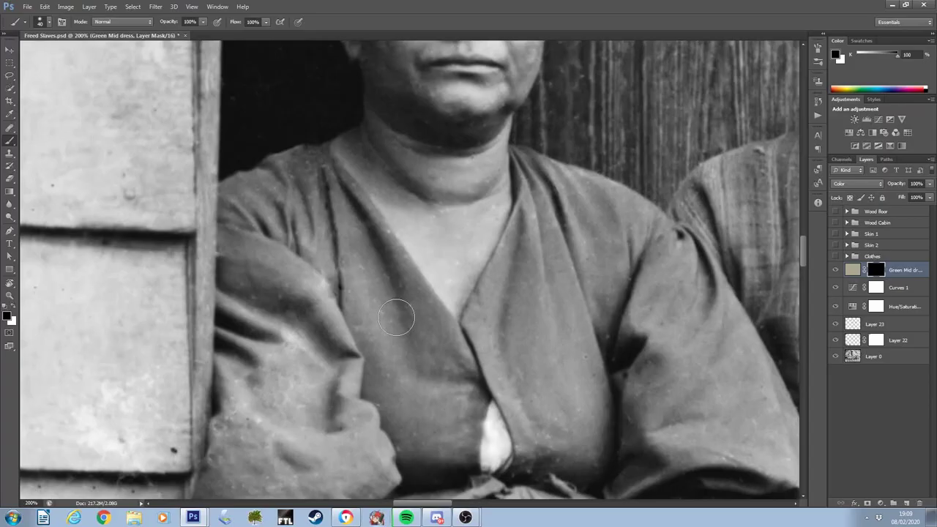
{"action": "mouse_move", "coordinate": [398, 314]}
{"action": "left_mouse_down"}
{"action": "mouse_move", "coordinate": [389, 300]}
{"action": "mouse_move", "coordinate": [417, 333]}
{"action": "left_mouse_up"}
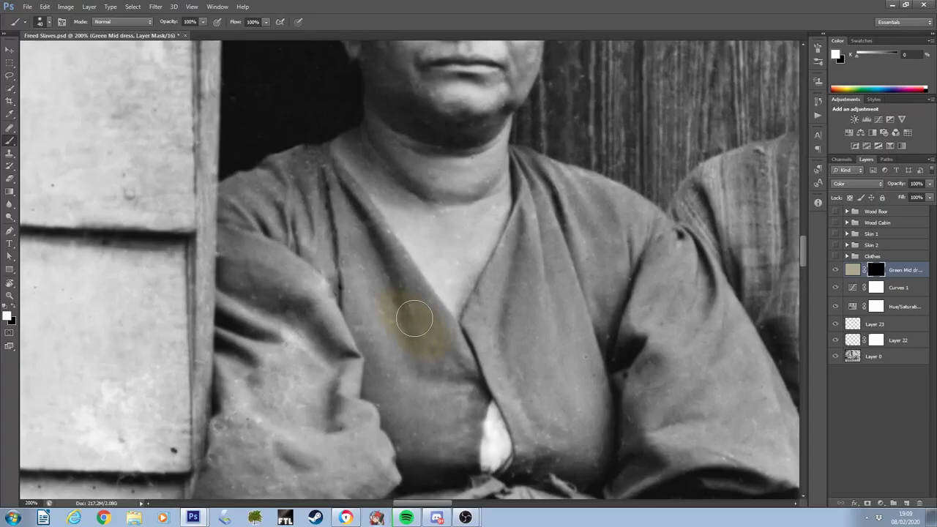
Paint colour onto the dress's left fold and skin tone up the woman's nose and forehead.
{"action": "right_click", "coordinate": [386, 290]}
{"action": "key", "text": "Return"}
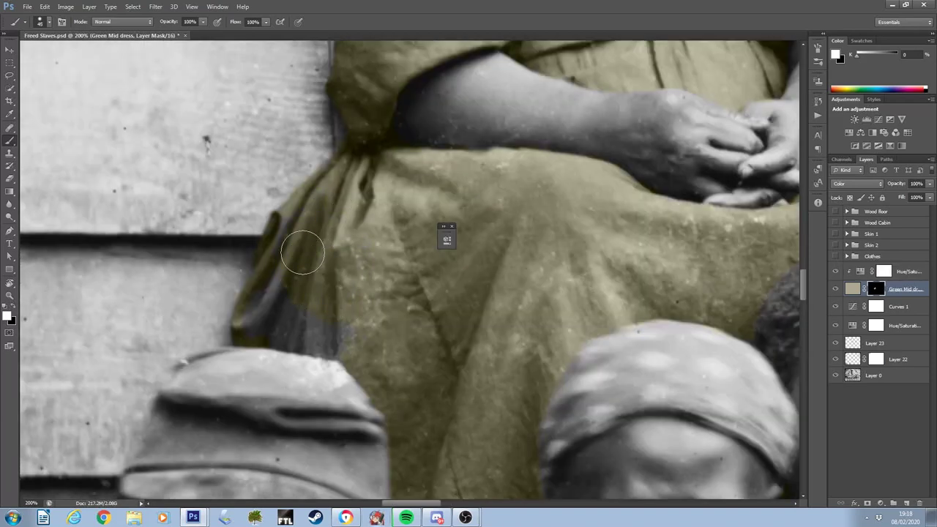
{"action": "mouse_move", "coordinate": [303, 252]}
{"action": "left_mouse_down"}
{"action": "mouse_move", "coordinate": [312, 232]}
{"action": "mouse_move", "coordinate": [334, 243]}
{"action": "mouse_move", "coordinate": [309, 257]}
{"action": "left_mouse_up"}
{"action": "key", "text": "["}
{"action": "key", "text": "["}
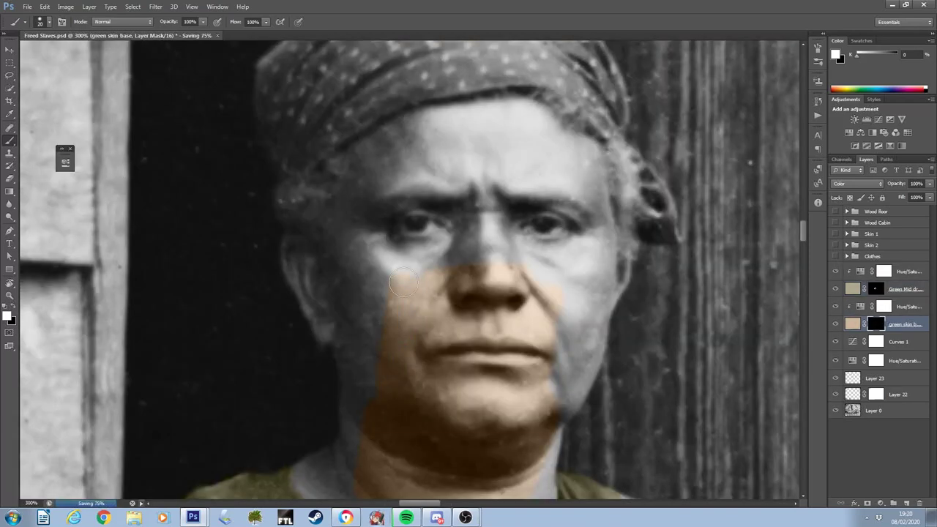
{"action": "mouse_move", "coordinate": [425, 275]}
{"action": "left_mouse_down"}
{"action": "mouse_move", "coordinate": [480, 251]}
{"action": "mouse_move", "coordinate": [495, 170]}
{"action": "left_mouse_up"}
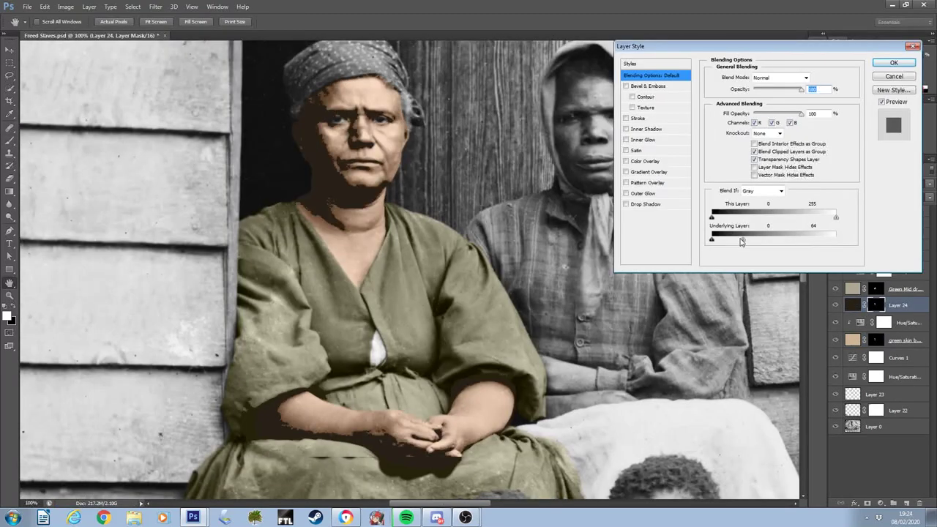
Blend the skin colour into lighter tones only, brush red on her cheek, and shift the hue to -23.
{"action": "left_click_drag", "start_coordinate": [720, 240], "coordinate": [762, 242]}
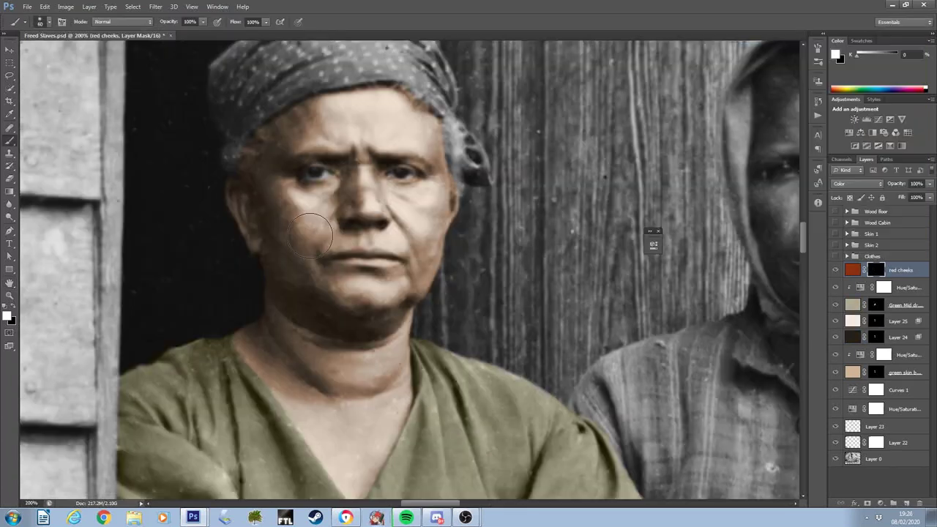
{"action": "mouse_move", "coordinate": [306, 248]}
{"action": "left_mouse_down"}
{"action": "mouse_move", "coordinate": [294, 236]}
{"action": "mouse_move", "coordinate": [346, 192]}
{"action": "mouse_move", "coordinate": [298, 251]}
{"action": "mouse_move", "coordinate": [300, 243]}
{"action": "left_mouse_up"}
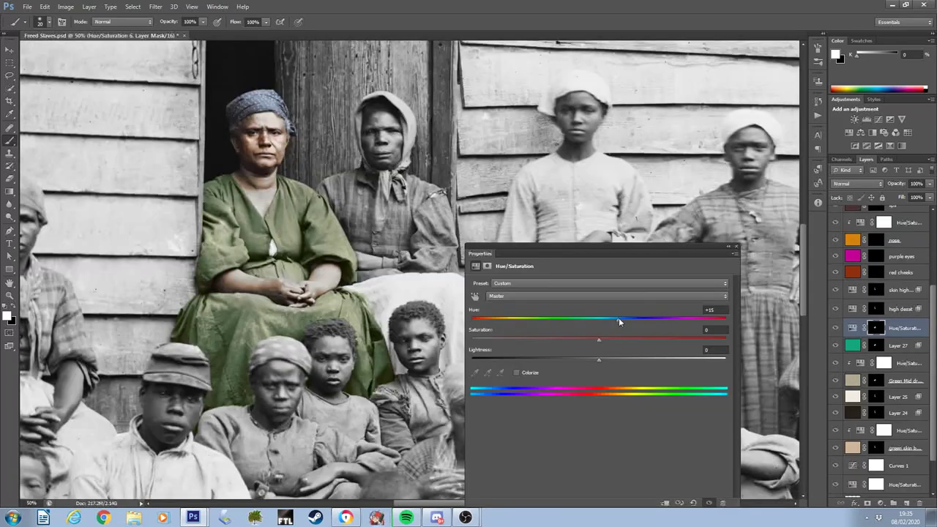
{"action": "left_click_drag", "start_coordinate": [618, 318], "coordinate": [524, 328]}
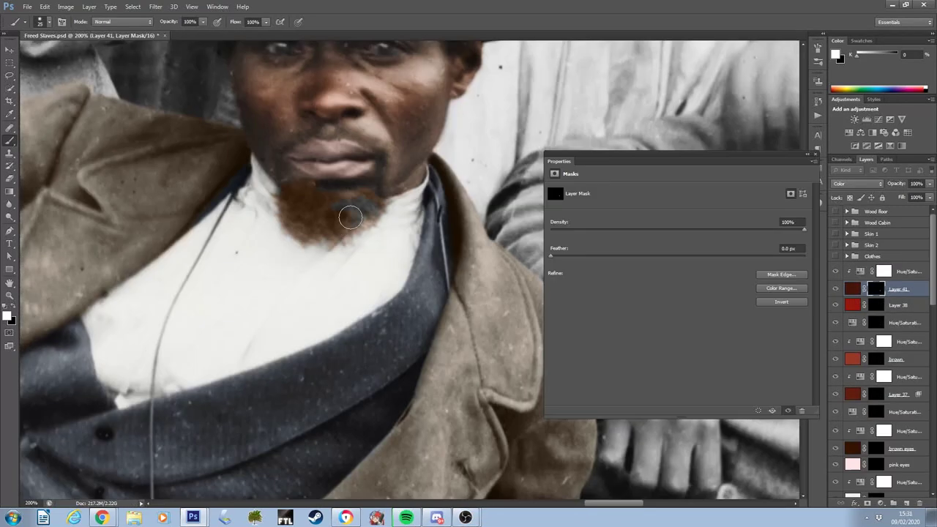
Raise the Hue/Saturation adjustment's Lightness to +71 and adjust the Gaussian Blur radius.
{"action": "key", "text": "alt+]"}
{"action": "left_click_drag", "start_coordinate": [709, 267], "coordinate": [769, 264]}
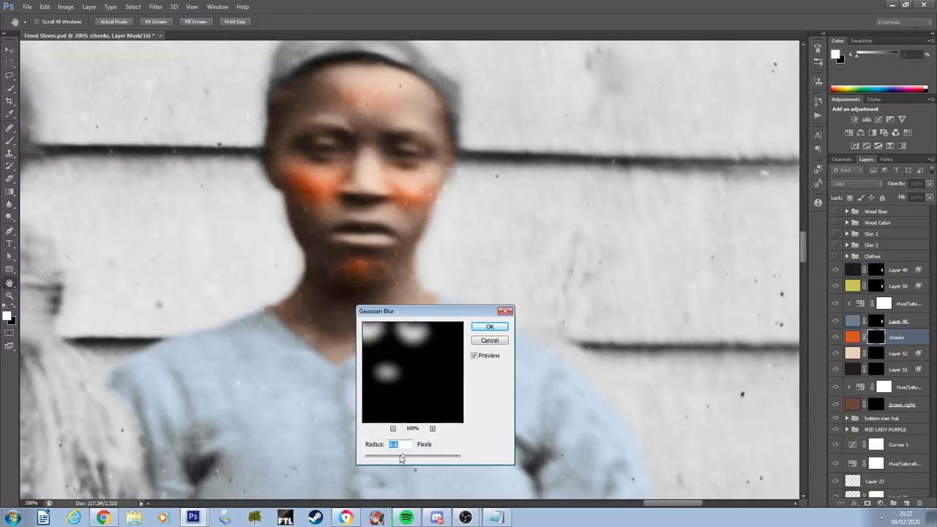
{"action": "left_click_drag", "start_coordinate": [402, 460], "coordinate": [411, 459]}
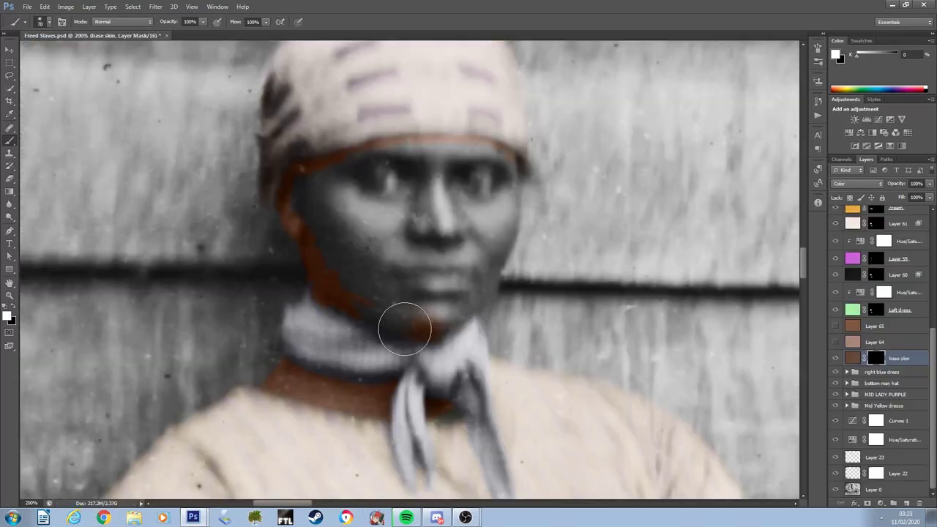
Paint brown skin over the cheek, eyes, nose, mouth and chin, and extend the red band along the forearm.
{"action": "mouse_move", "coordinate": [403, 324]}
{"action": "left_mouse_down"}
{"action": "mouse_move", "coordinate": [380, 333]}
{"action": "mouse_move", "coordinate": [357, 307]}
{"action": "mouse_move", "coordinate": [344, 192]}
{"action": "left_mouse_up"}
{"action": "mouse_move", "coordinate": [401, 168]}
{"action": "left_mouse_down"}
{"action": "mouse_move", "coordinate": [437, 168]}
{"action": "mouse_move", "coordinate": [445, 184]}
{"action": "mouse_move", "coordinate": [417, 234]}
{"action": "mouse_move", "coordinate": [412, 274]}
{"action": "mouse_move", "coordinate": [447, 275]}
{"action": "mouse_move", "coordinate": [455, 294]}
{"action": "mouse_move", "coordinate": [442, 323]}
{"action": "mouse_move", "coordinate": [464, 303]}
{"action": "left_mouse_up"}
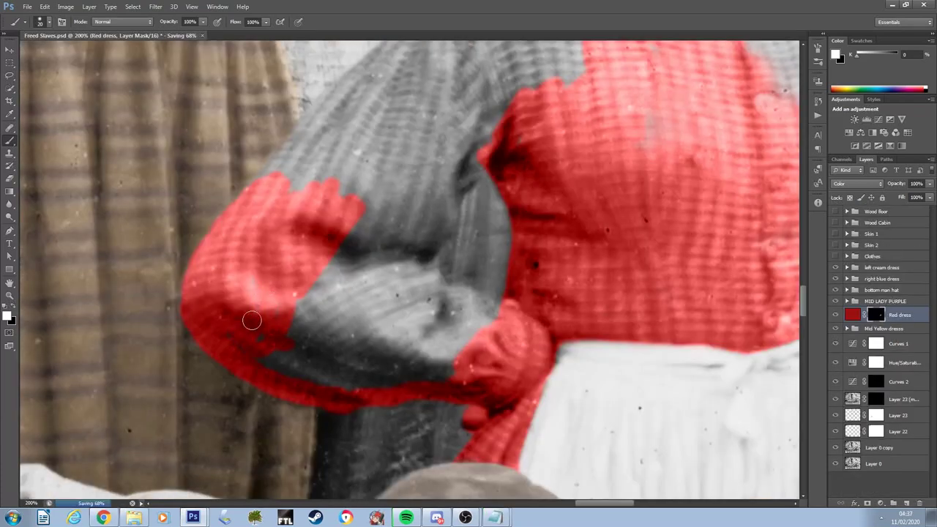
{"action": "mouse_move", "coordinate": [251, 320]}
{"action": "left_mouse_down"}
{"action": "mouse_move", "coordinate": [256, 359]}
{"action": "mouse_move", "coordinate": [241, 326]}
{"action": "mouse_move", "coordinate": [269, 367]}
{"action": "mouse_move", "coordinate": [344, 385]}
{"action": "mouse_move", "coordinate": [472, 373]}
{"action": "mouse_move", "coordinate": [370, 376]}
{"action": "mouse_move", "coordinate": [472, 353]}
{"action": "left_mouse_up"}
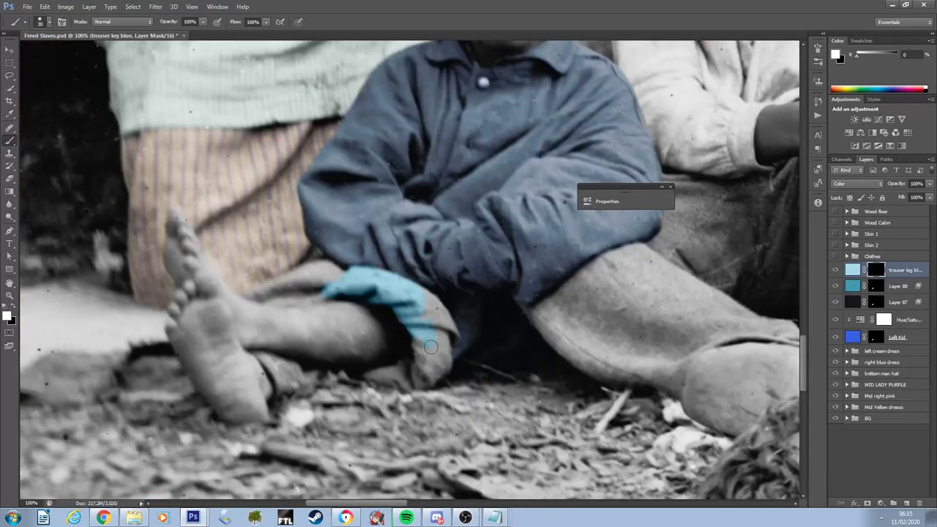
Extend the blue trouser leg, pink dress, skin tone on the hand and orange trouser patch.
{"action": "left_click_drag", "start_coordinate": [438, 334], "coordinate": [445, 341]}
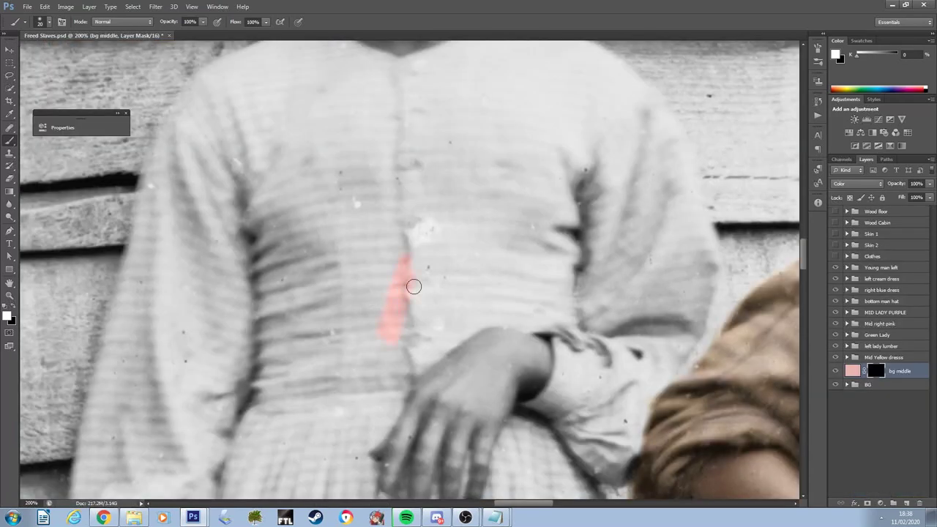
{"action": "mouse_move", "coordinate": [413, 285]}
{"action": "left_mouse_down"}
{"action": "mouse_move", "coordinate": [445, 278]}
{"action": "mouse_move", "coordinate": [438, 339]}
{"action": "mouse_move", "coordinate": [470, 314]}
{"action": "mouse_move", "coordinate": [451, 341]}
{"action": "mouse_move", "coordinate": [480, 315]}
{"action": "mouse_move", "coordinate": [468, 326]}
{"action": "mouse_move", "coordinate": [499, 311]}
{"action": "mouse_move", "coordinate": [528, 324]}
{"action": "left_mouse_up"}
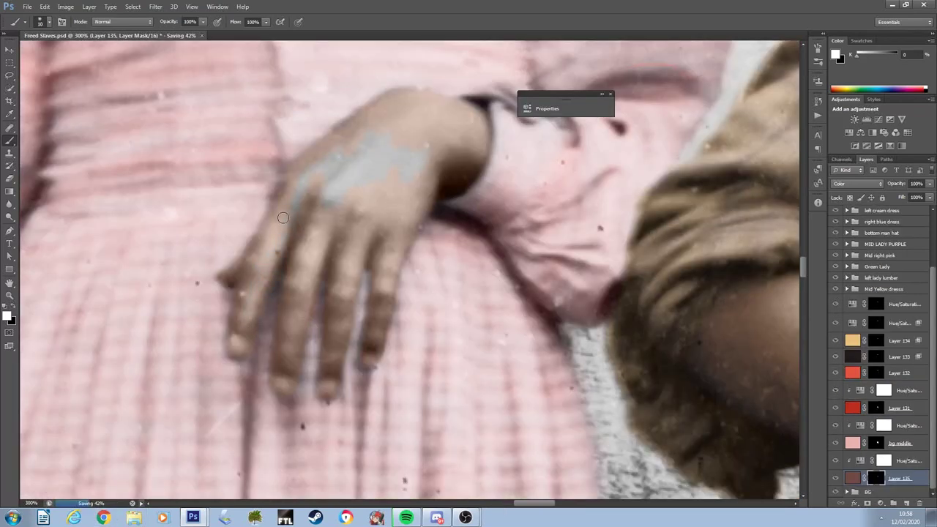
{"action": "mouse_move", "coordinate": [331, 191]}
{"action": "left_mouse_down"}
{"action": "mouse_move", "coordinate": [370, 143]}
{"action": "mouse_move", "coordinate": [407, 119]}
{"action": "mouse_move", "coordinate": [394, 187]}
{"action": "left_mouse_up"}
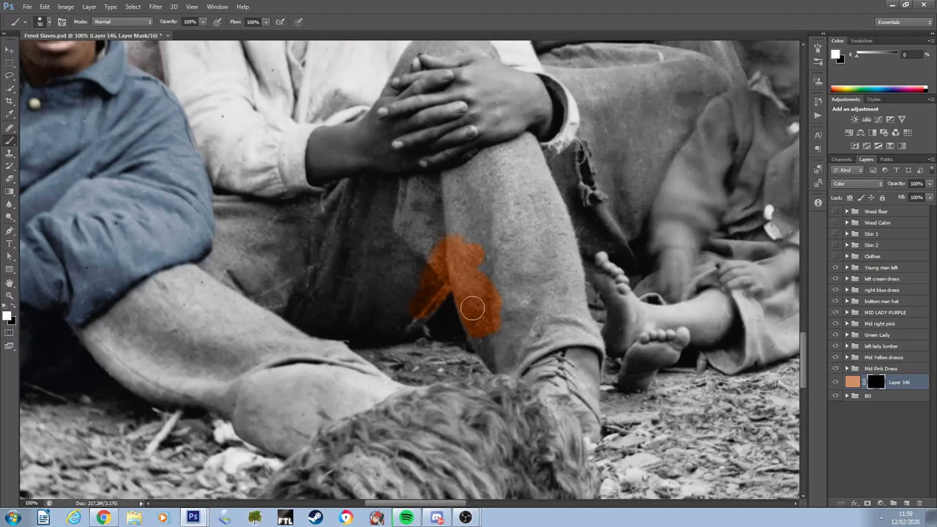
{"action": "mouse_move", "coordinate": [472, 308]}
{"action": "left_mouse_down"}
{"action": "mouse_move", "coordinate": [475, 242]}
{"action": "mouse_move", "coordinate": [487, 293]}
{"action": "mouse_move", "coordinate": [507, 316]}
{"action": "mouse_move", "coordinate": [505, 278]}
{"action": "left_mouse_up"}
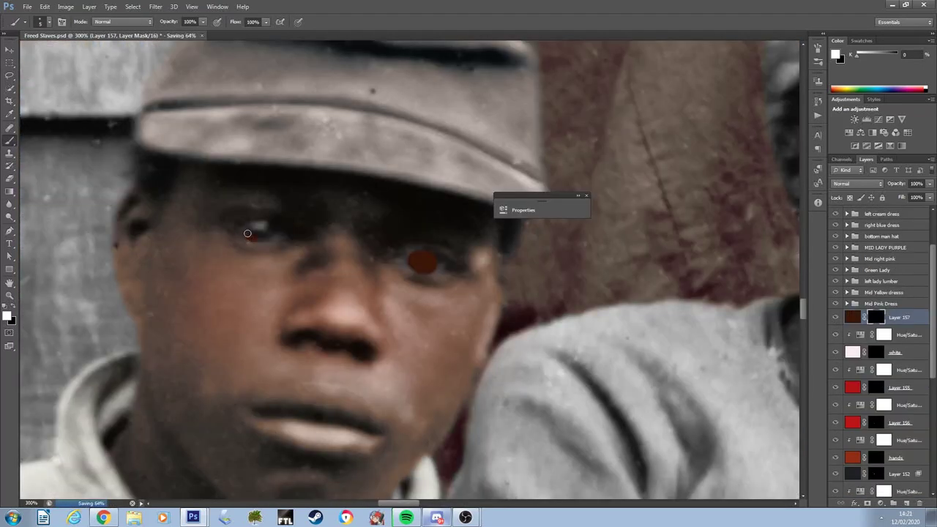
Colour the boy's left eye brown, then lighten the eye, clothing and dress tints, the dress to +67.
{"action": "left_click_drag", "start_coordinate": [248, 233], "coordinate": [270, 234]}
{"action": "left_click", "coordinate": [859, 132]}
{"action": "left_click_drag", "start_coordinate": [617, 259], "coordinate": [717, 263]}
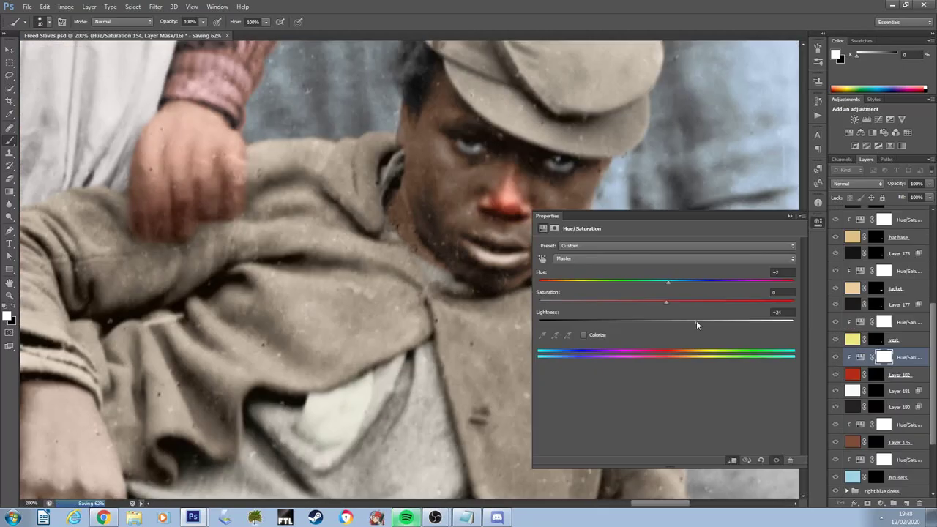
{"action": "left_click_drag", "start_coordinate": [714, 322], "coordinate": [739, 321]}
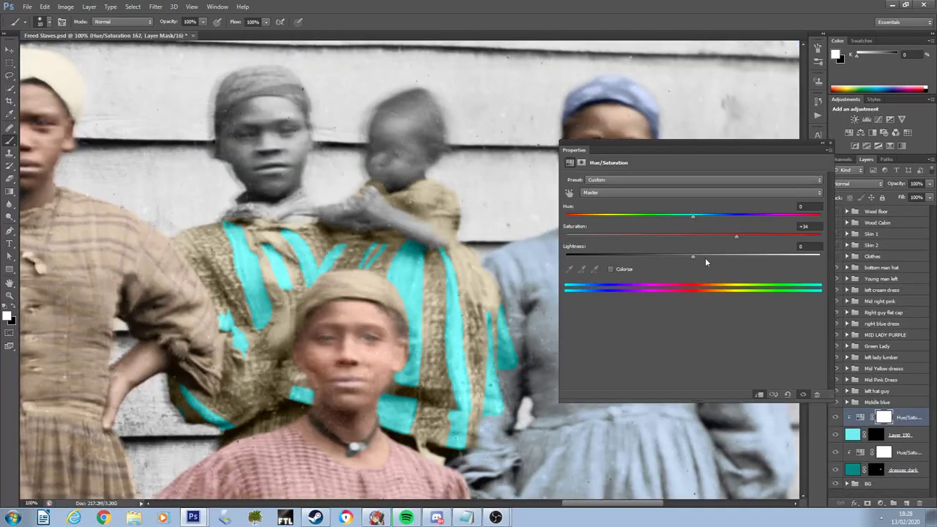
{"action": "left_click_drag", "start_coordinate": [704, 259], "coordinate": [778, 254]}
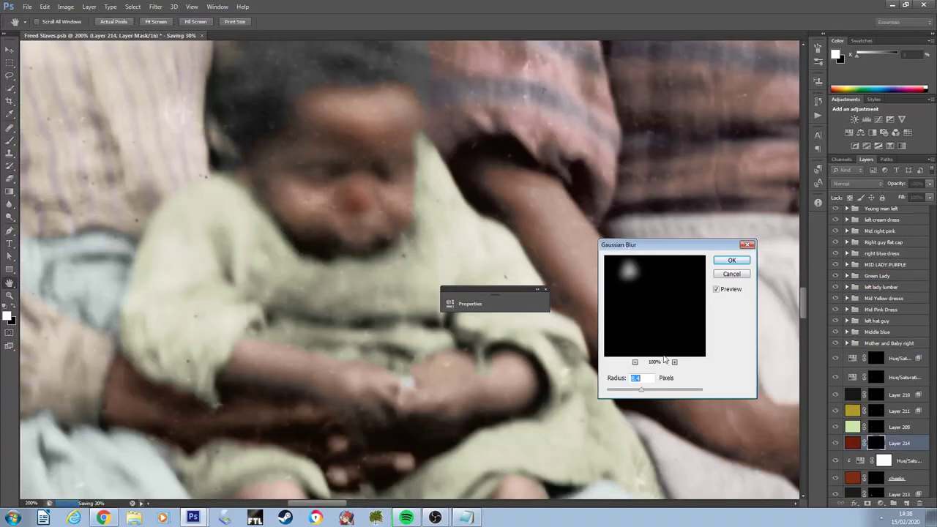
Blur the nose tint mask with radius 4 and set the layer's blend mode to Color.
{"action": "type", "text": "4"}
{"action": "left_click", "coordinate": [731, 259]}
{"action": "left_click", "coordinate": [856, 184]}
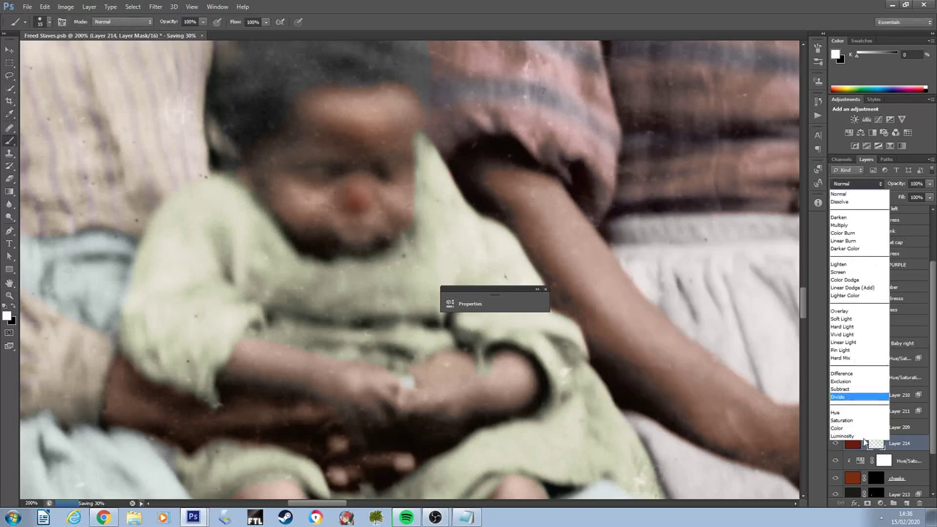
{"action": "left_click", "coordinate": [859, 429]}
Dab blue across the headscarf, then blur the forehead tint mask and blend it as Color.
{"action": "left_click_drag", "start_coordinate": [314, 205], "coordinate": [345, 204]}
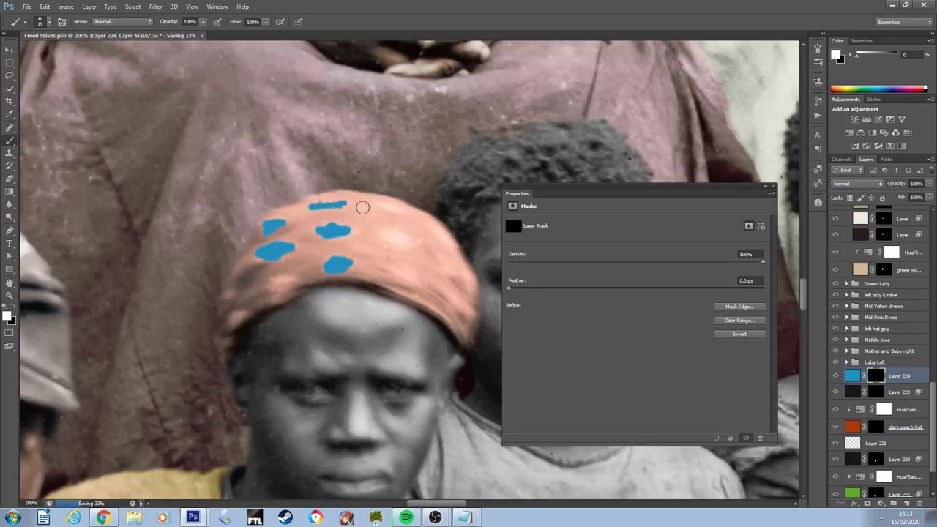
{"action": "left_click", "coordinate": [385, 202]}
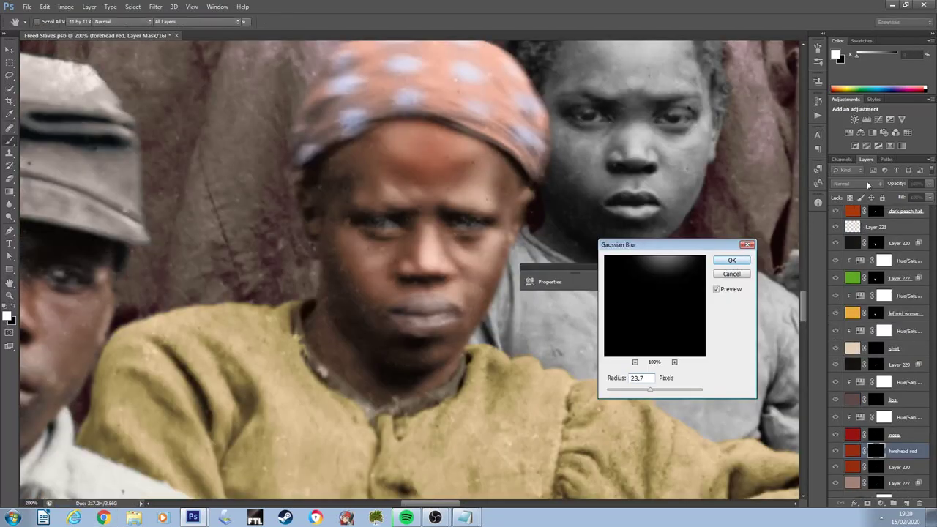
{"action": "left_click", "coordinate": [731, 261]}
{"action": "left_click", "coordinate": [858, 183]}
{"action": "left_click", "coordinate": [860, 428]}
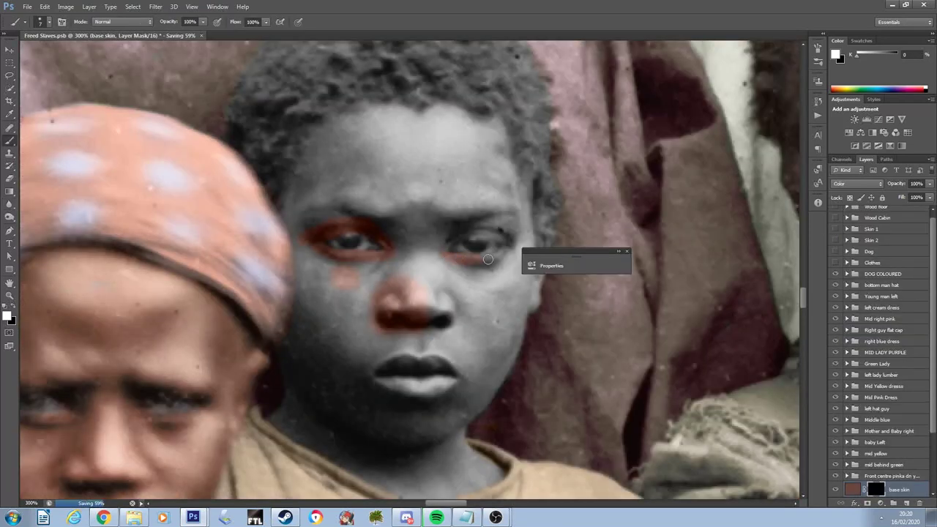
Extend red along the right eyelid, limit it by underlying brightness to 28, and Gaussian-blur the cheek strokes.
{"action": "mouse_move", "coordinate": [497, 234]}
{"action": "left_mouse_down"}
{"action": "mouse_move", "coordinate": [457, 232]}
{"action": "mouse_move", "coordinate": [444, 251]}
{"action": "left_mouse_up"}
{"action": "left_click_drag", "start_coordinate": [844, 226], "coordinate": [768, 227]}
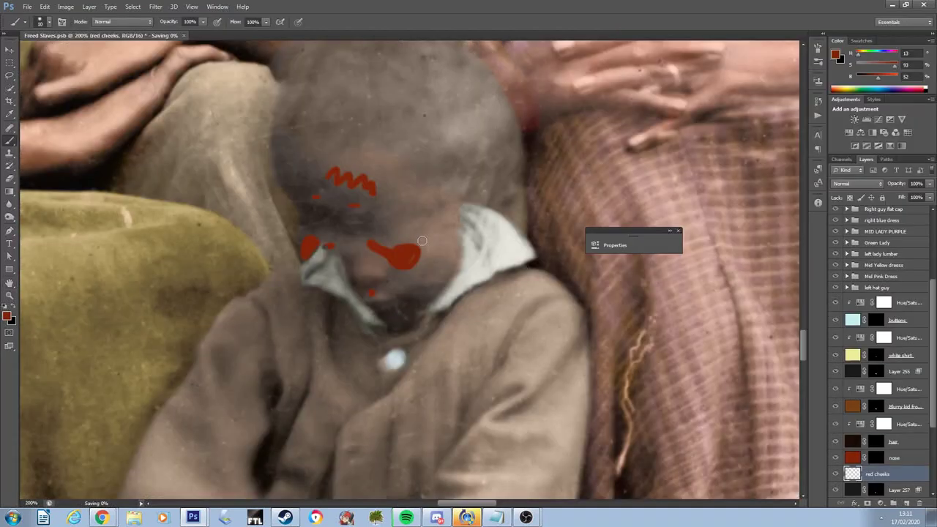
{"action": "left_click", "coordinate": [156, 7]}
{"action": "mouse_move", "coordinate": [183, 110]}
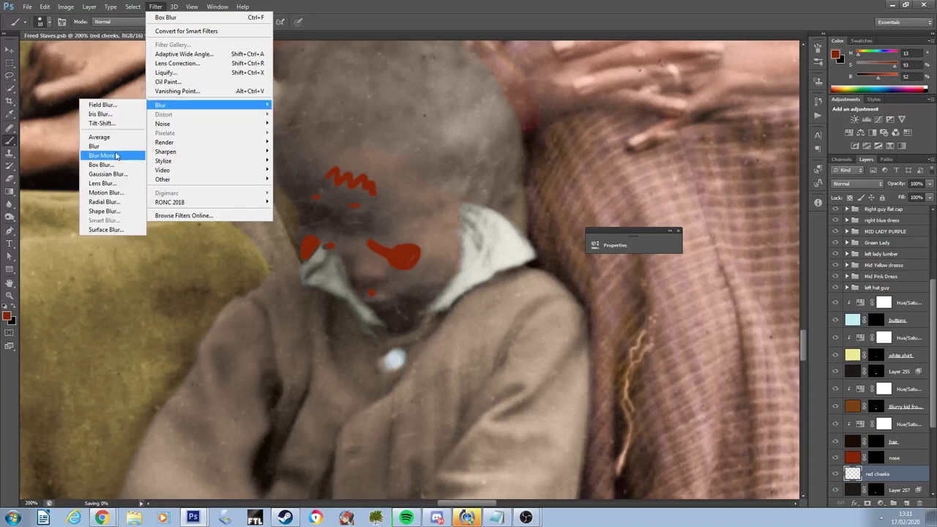
{"action": "left_click", "coordinate": [111, 176]}
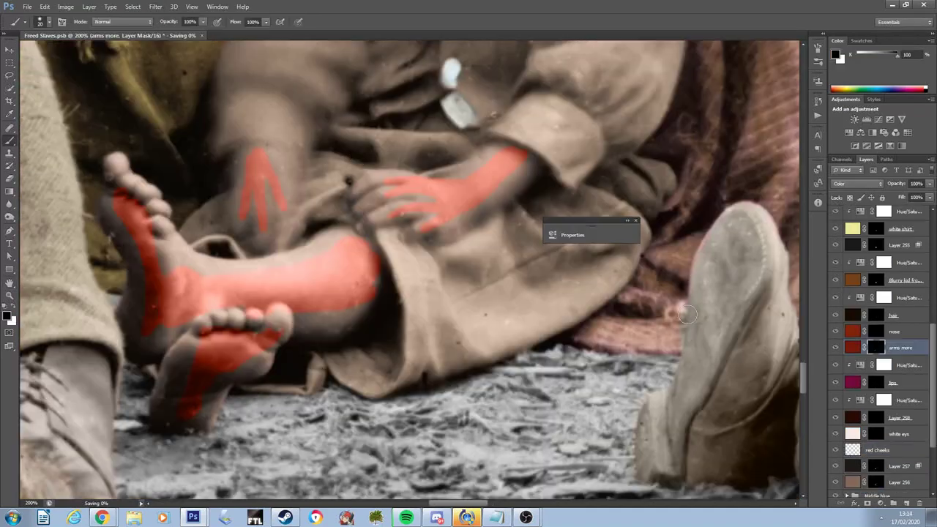
Soften the red limb tint with Gaussian Blur.
{"action": "left_click", "coordinate": [156, 7]}
{"action": "mouse_move", "coordinate": [174, 108]}
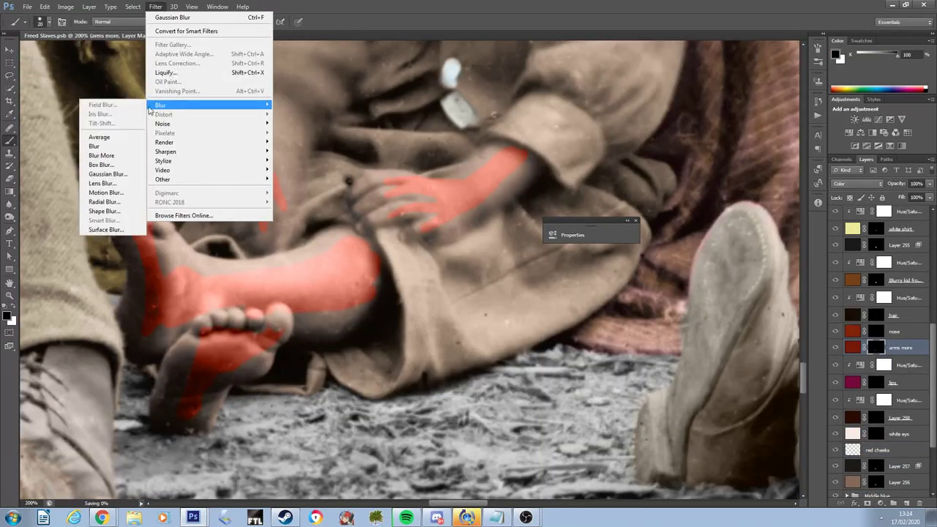
{"action": "left_click", "coordinate": [111, 175]}
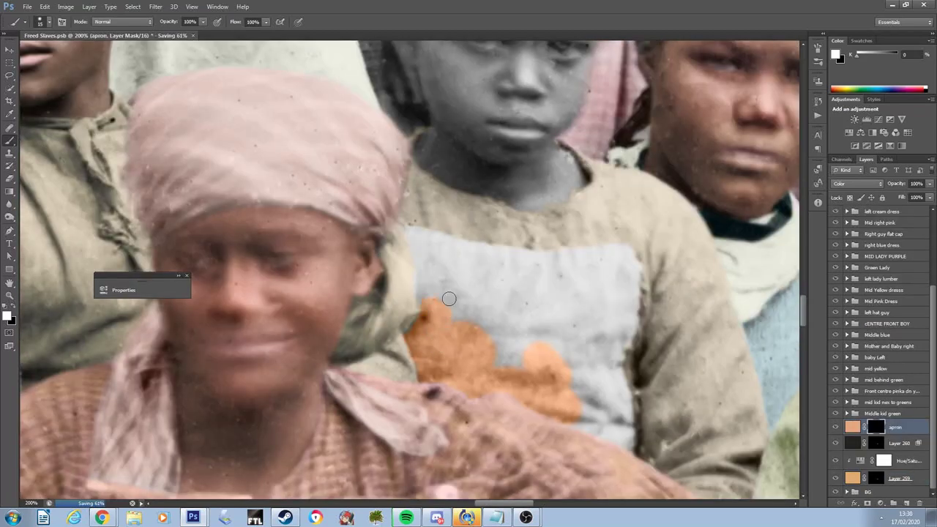
Paint orange up the apron's left edge and cover the girl's grey forehead with skin colour.
{"action": "left_click_drag", "start_coordinate": [426, 283], "coordinate": [403, 230]}
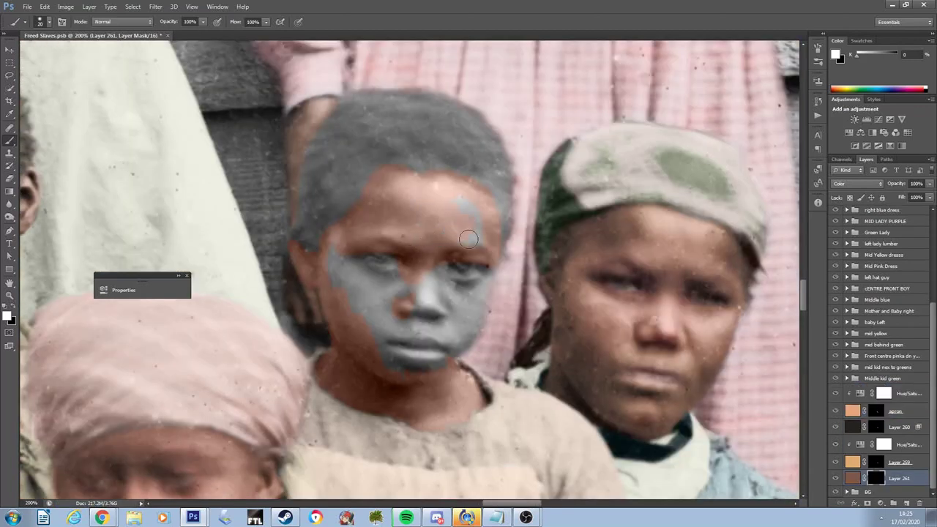
{"action": "mouse_move", "coordinate": [468, 239]}
{"action": "left_mouse_down"}
{"action": "mouse_move", "coordinate": [491, 237]}
{"action": "mouse_move", "coordinate": [468, 209]}
{"action": "mouse_move", "coordinate": [493, 251]}
{"action": "mouse_move", "coordinate": [487, 191]}
{"action": "left_mouse_up"}
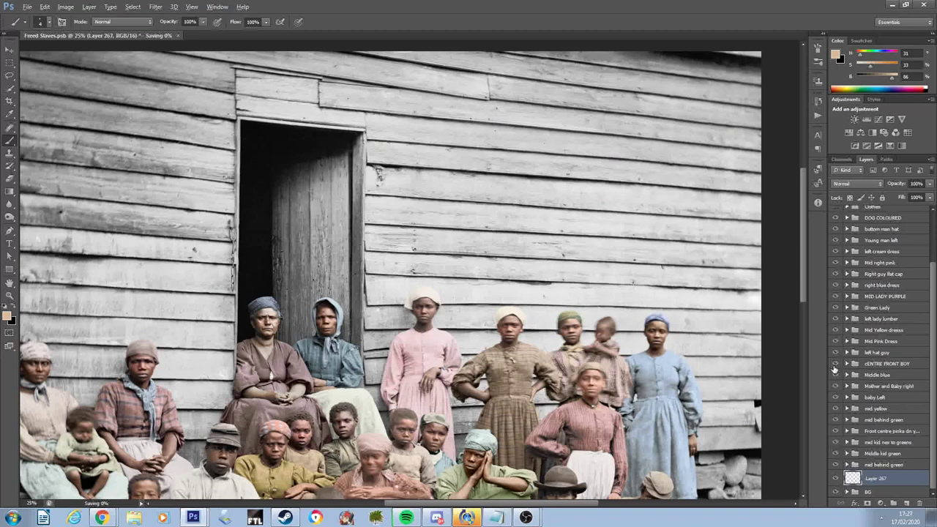
Fill the new layer, then set the skin tone, orange door and green stripe layers to Color blend.
{"action": "key", "text": "alt+BackSpace"}
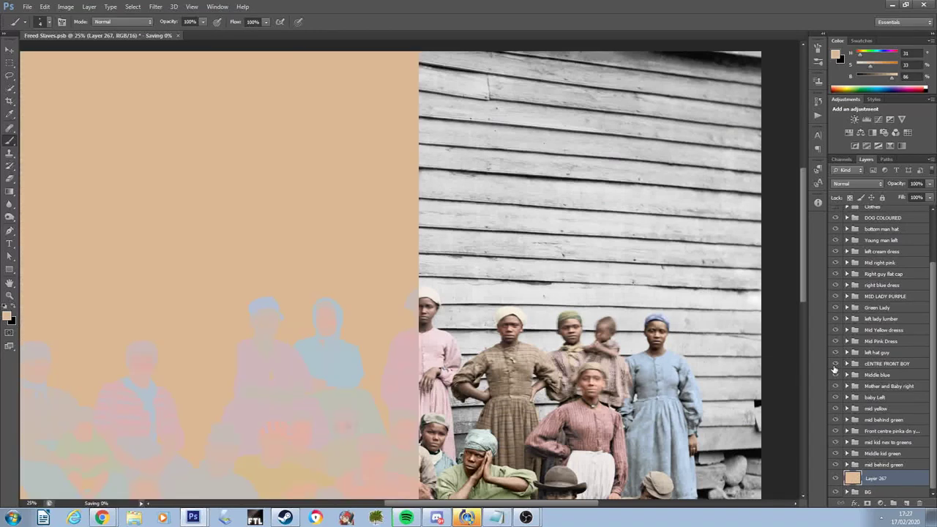
{"action": "left_click", "coordinate": [857, 183]}
{"action": "left_click", "coordinate": [845, 422]}
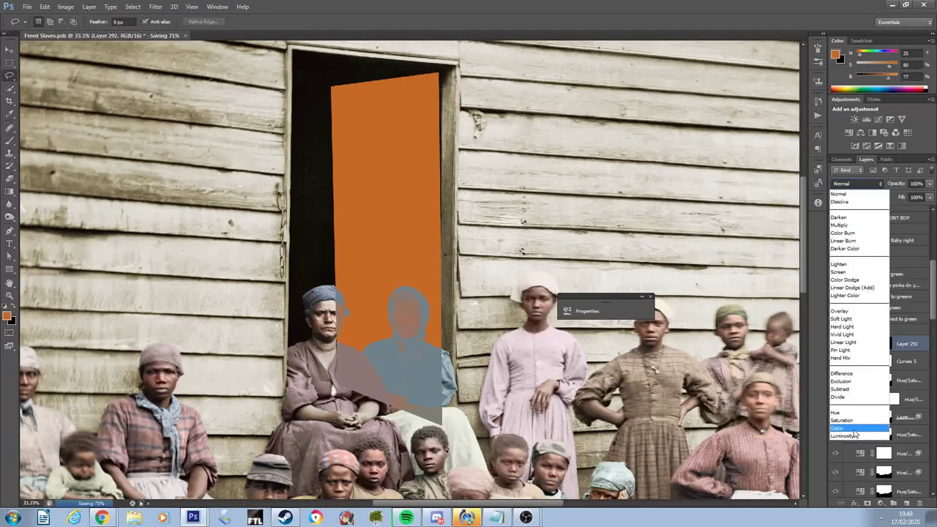
{"action": "left_click", "coordinate": [861, 422]}
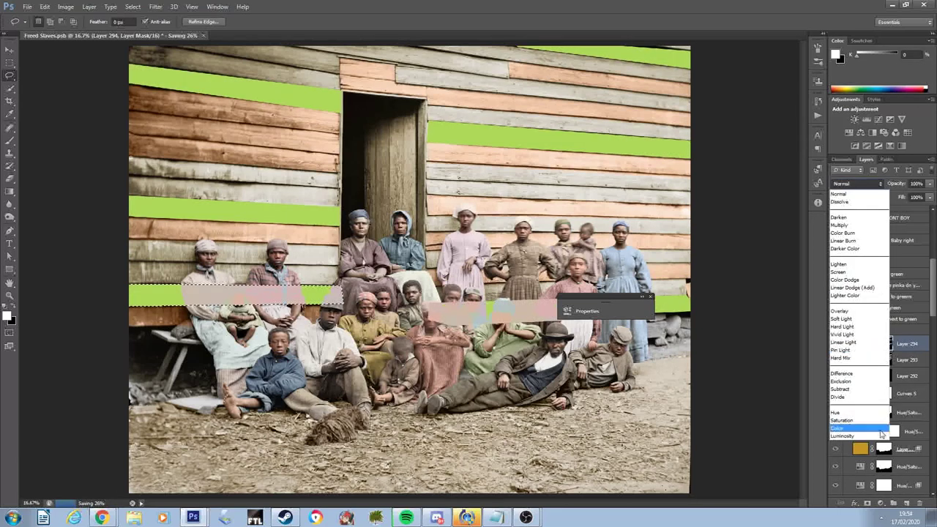
{"action": "left_click", "coordinate": [882, 416]}
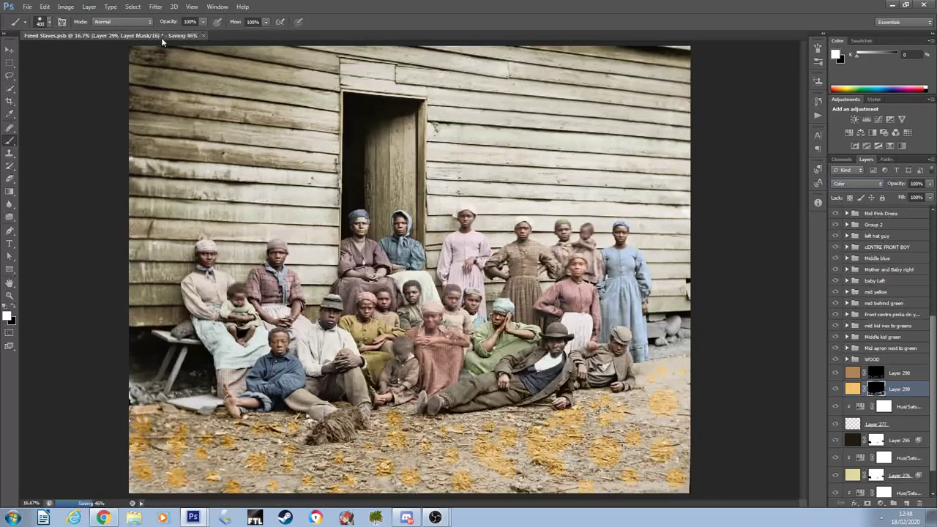
Soften the yellow-brown ground patches on Layer 299 with a Gaussian Blur.
{"action": "left_click", "coordinate": [155, 7]}
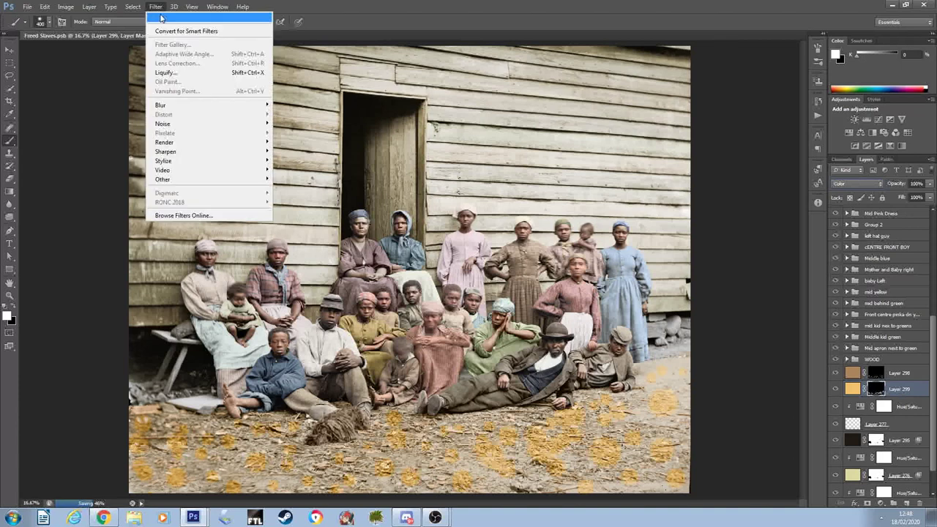
{"action": "mouse_move", "coordinate": [233, 109]}
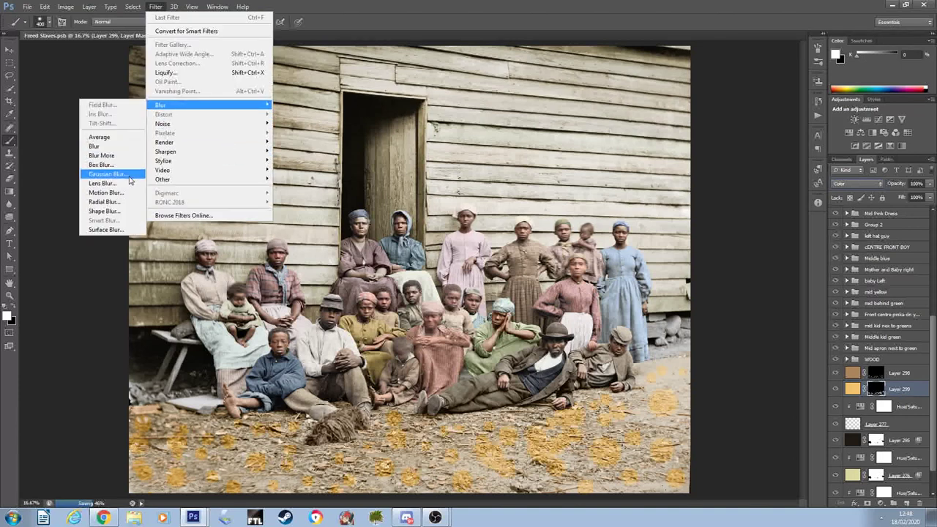
{"action": "left_click", "coordinate": [132, 178]}
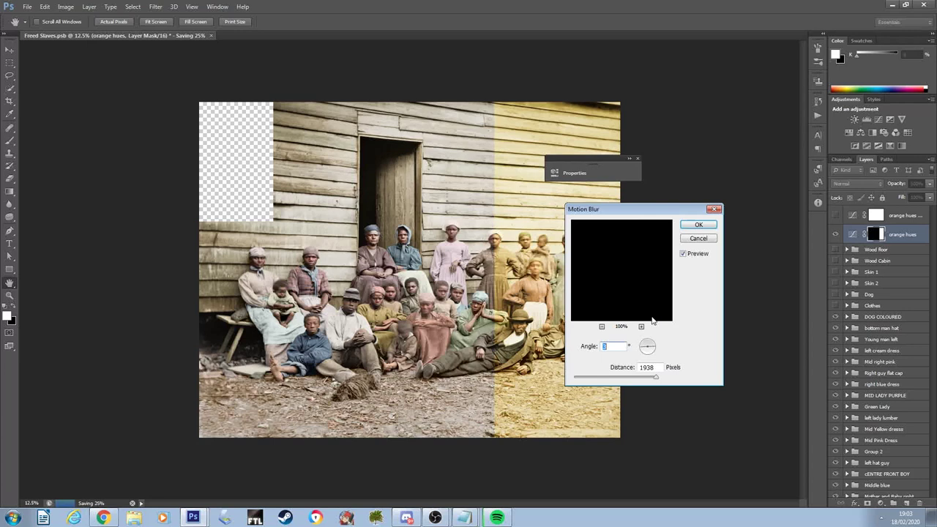
Apply Motion Blur to the orange hues mask with the distance shortened to 251.
{"action": "left_click", "coordinate": [708, 227]}
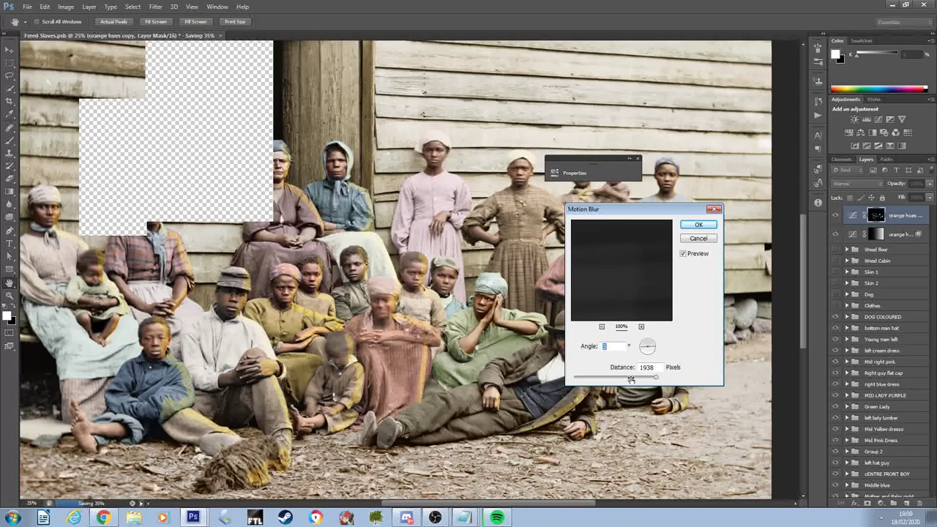
{"action": "left_click_drag", "start_coordinate": [631, 378], "coordinate": [621, 382]}
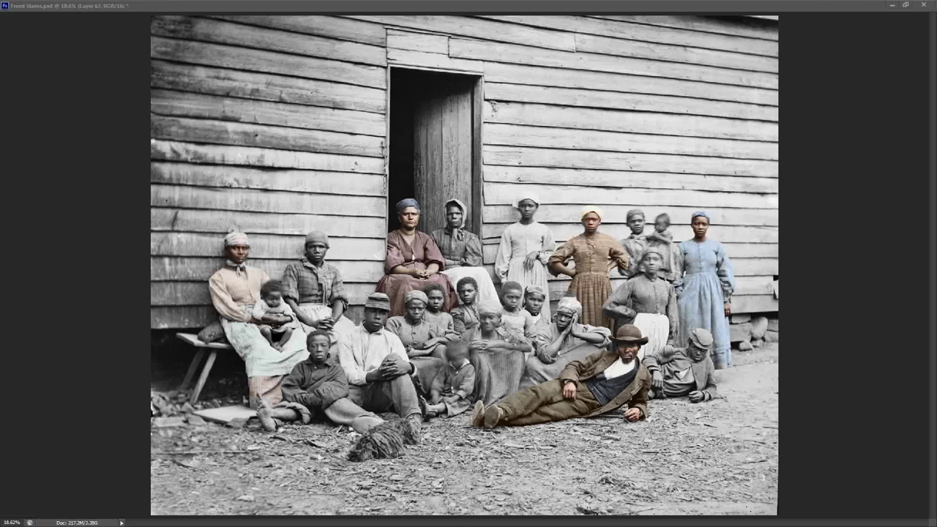
Save Freed Slaves.psd with Ctrl+S.
{"action": "key", "text": "ctrl+s"}
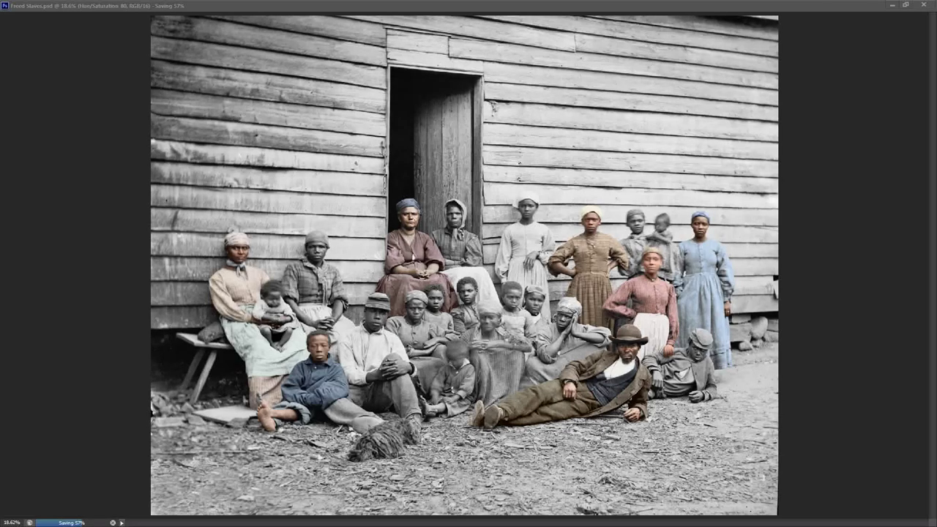